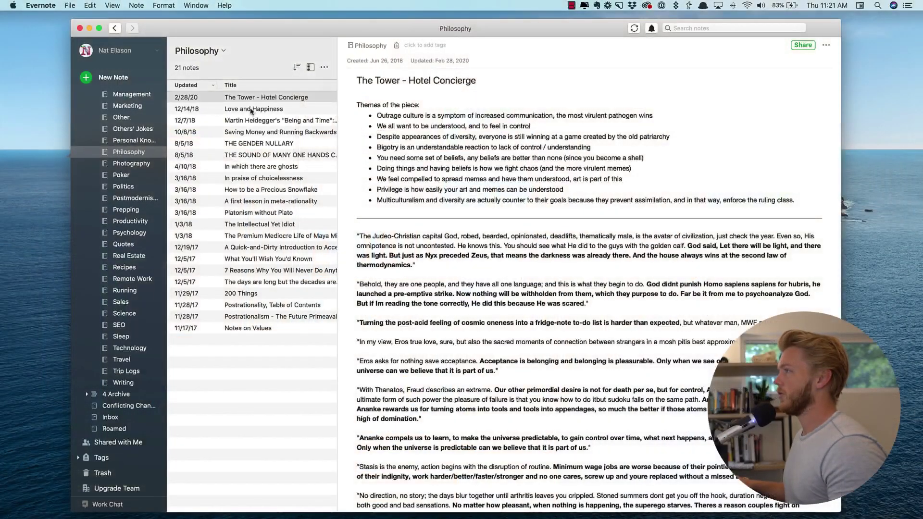
# - Open the Love and Happiness note in Evernote's Philosophy notebook
pyautogui.click(254, 110)
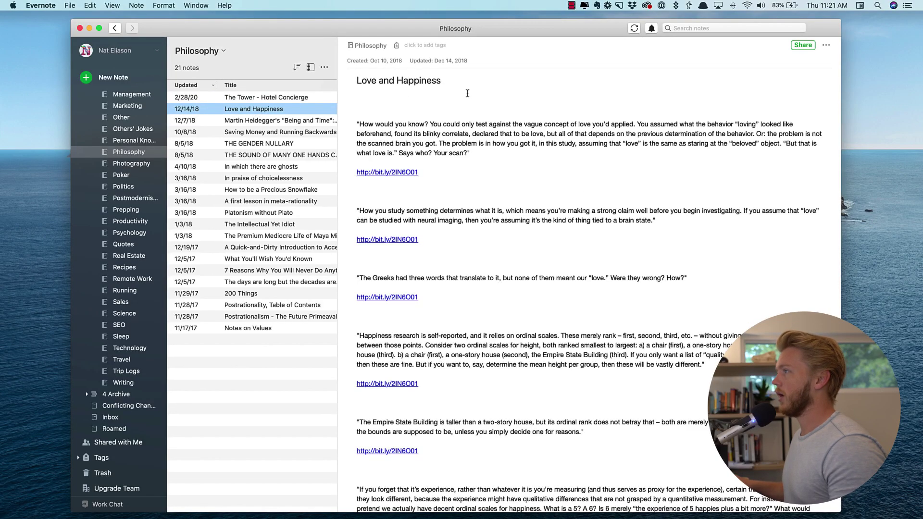
# - Copy the entire body of the Love and Happiness note
pyautogui.click(444, 101)
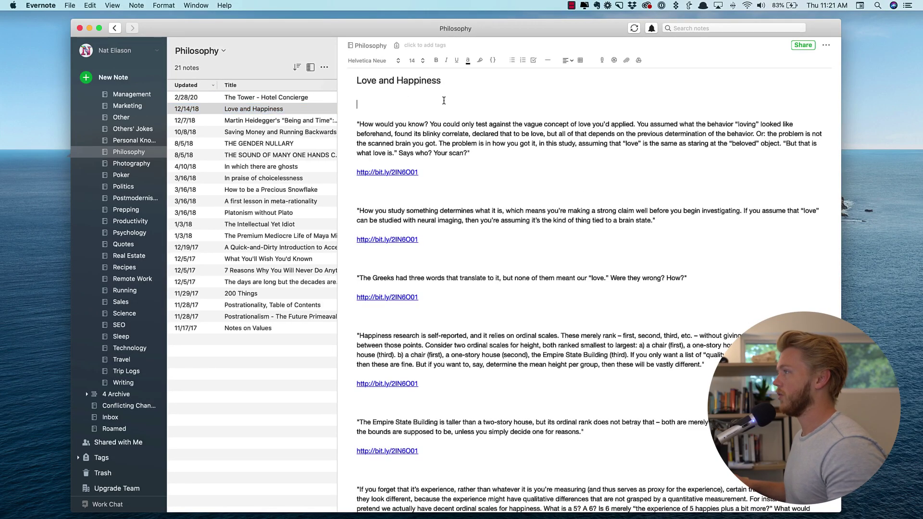
pyautogui.scroll(-10, 451, 112)
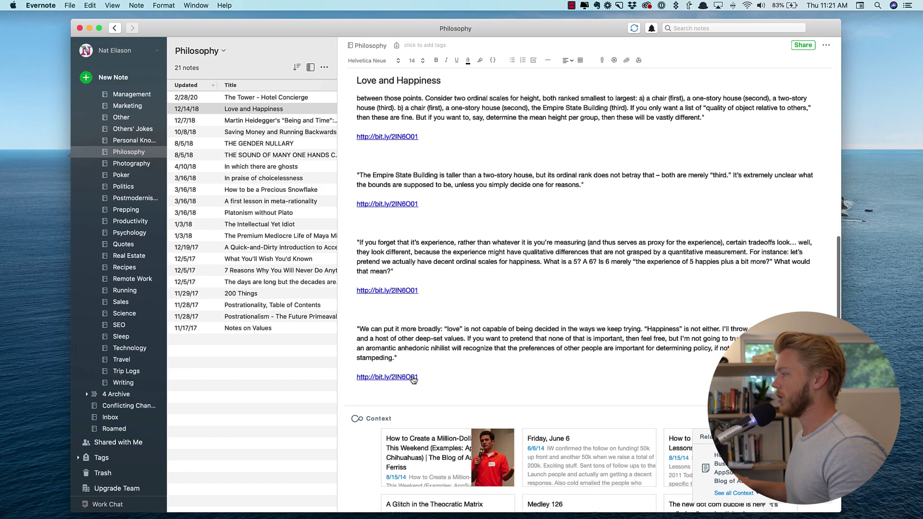
pyautogui.scroll(10, 436, 351)
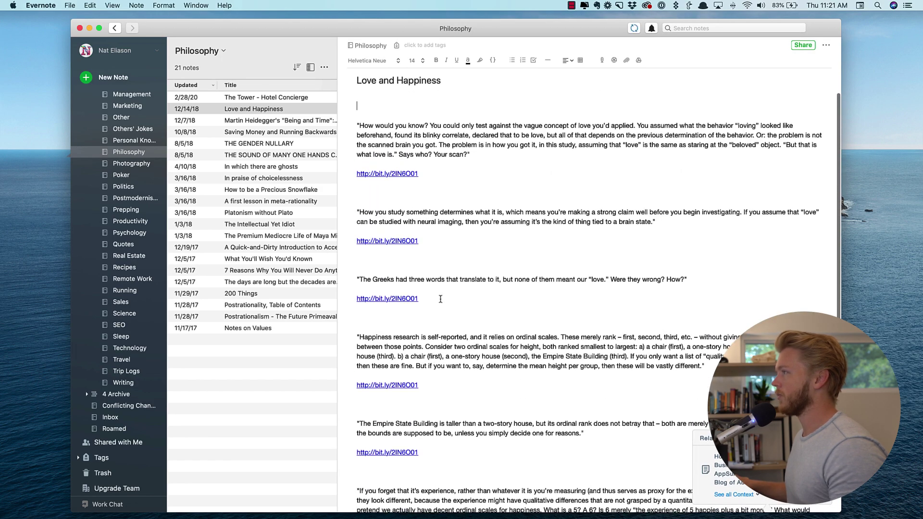
pyautogui.scroll(-3, 439, 192)
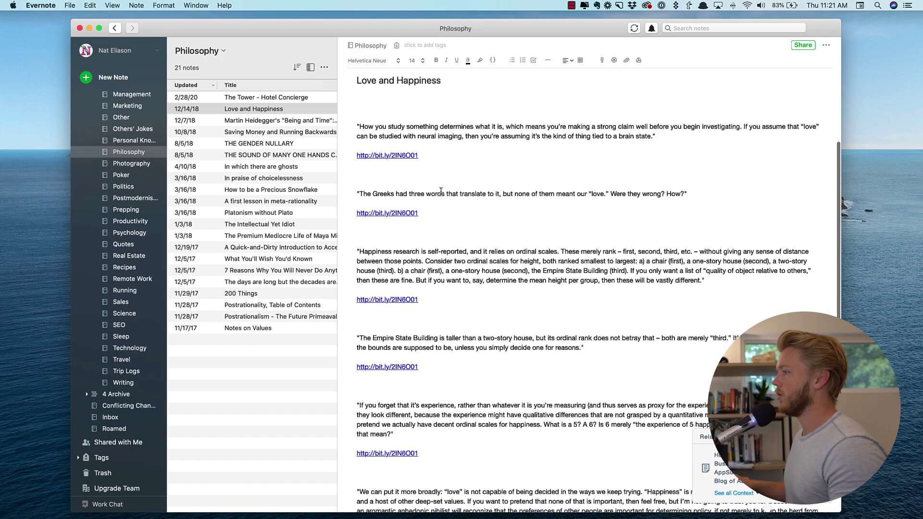
pyautogui.scroll(3, 414, 182)
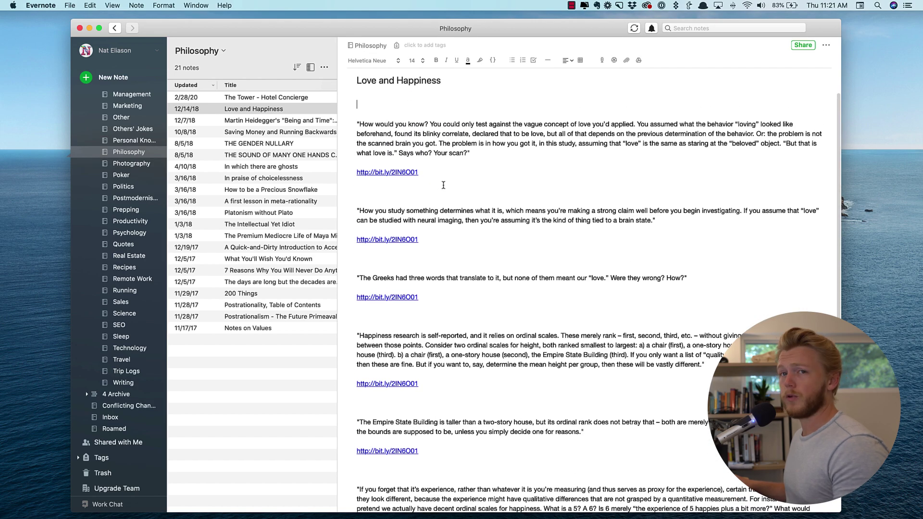
pyautogui.press('super+a')
pyautogui.press('super+c')
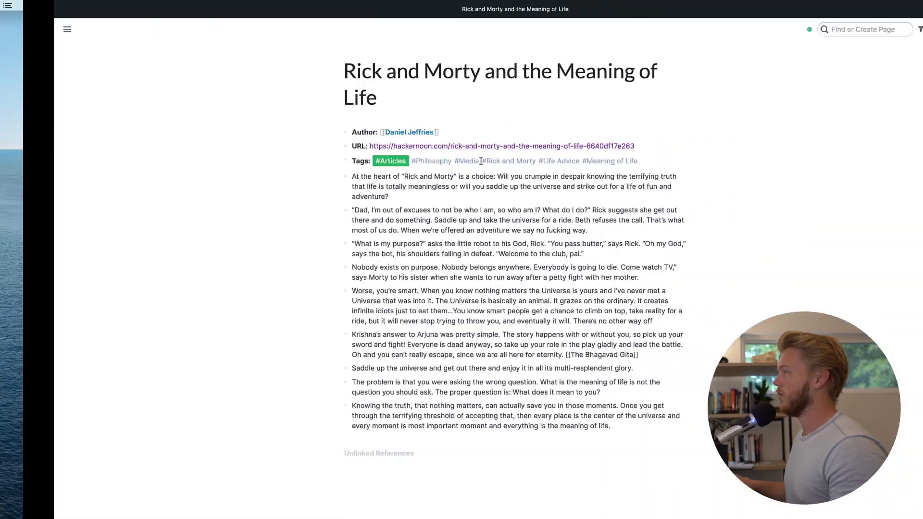
# - Search Roam for a page named 'Love and Happiness'
pyautogui.click(609, 235)
pyautogui.press('super+u')
pyautogui.write('Love and Happiness')
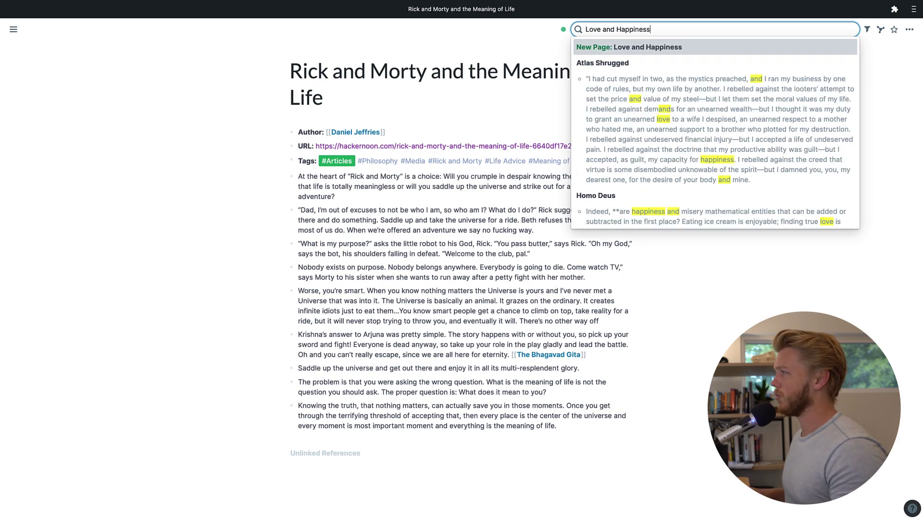
# - Create the Love and Happiness page and expand the xrm article template in it
pyautogui.press('Return')
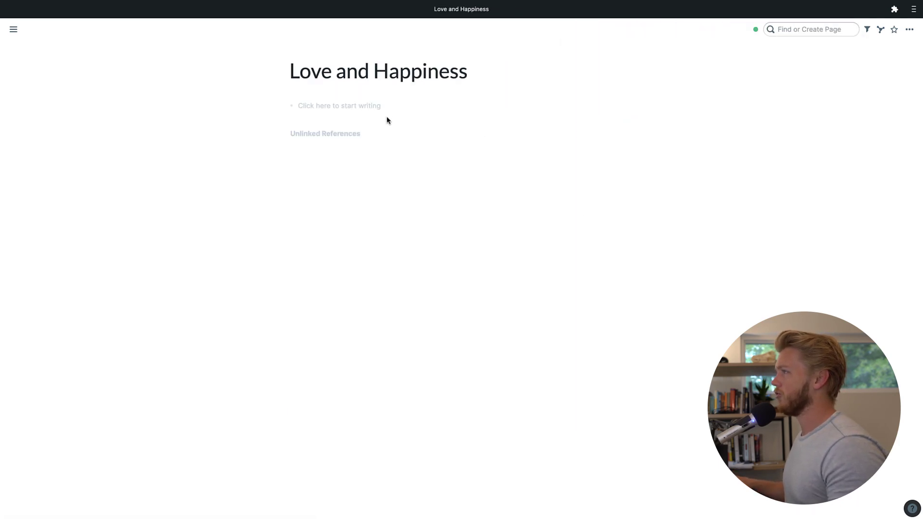
pyautogui.click(369, 110)
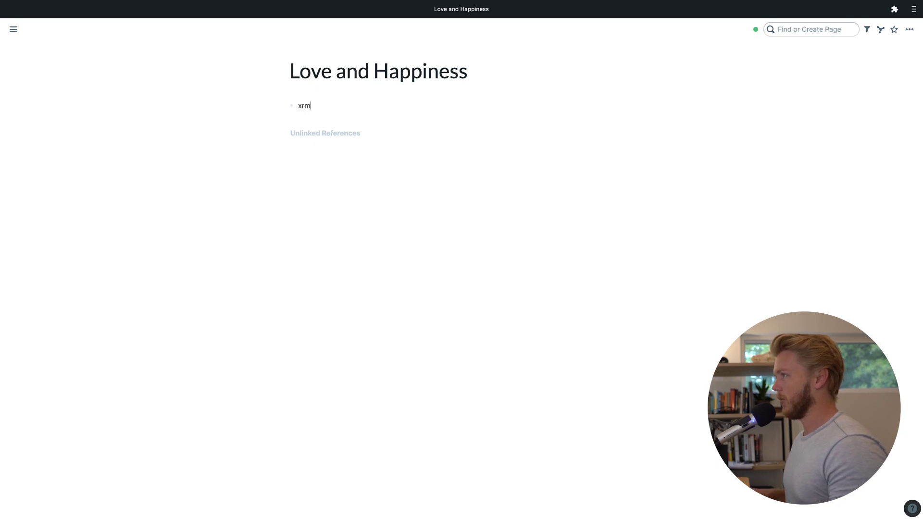
pyautogui.write('xrm')
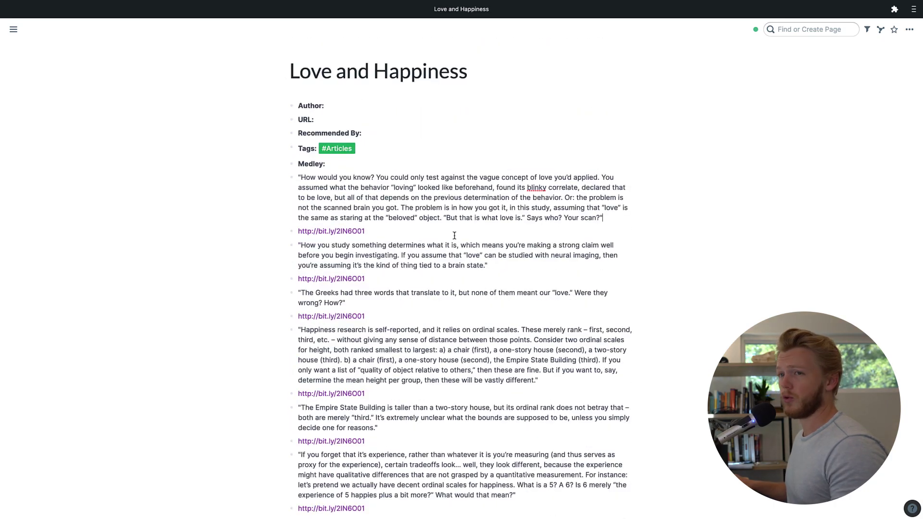
pyautogui.press('super+Tab')
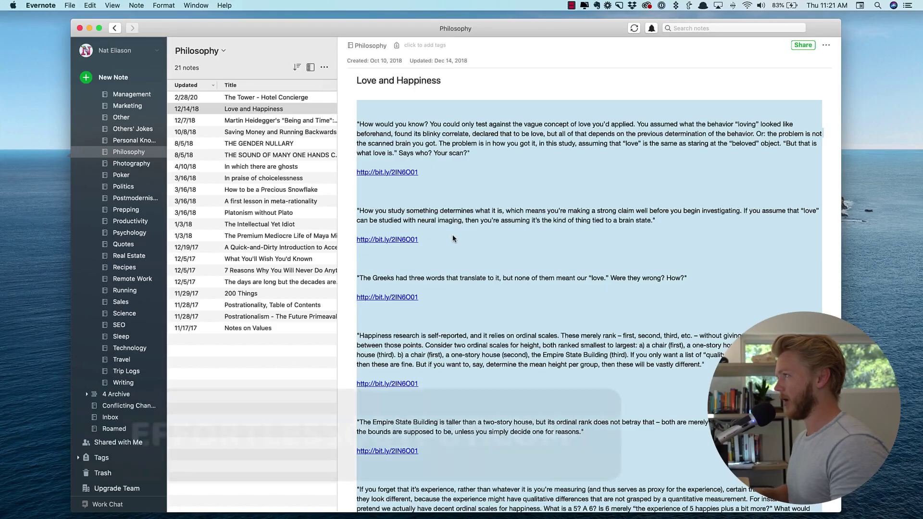
pyautogui.press('super+Tab')
# - Paste the note into a new Sublime Text file and copy one bit.ly link
pyautogui.press('super+n')
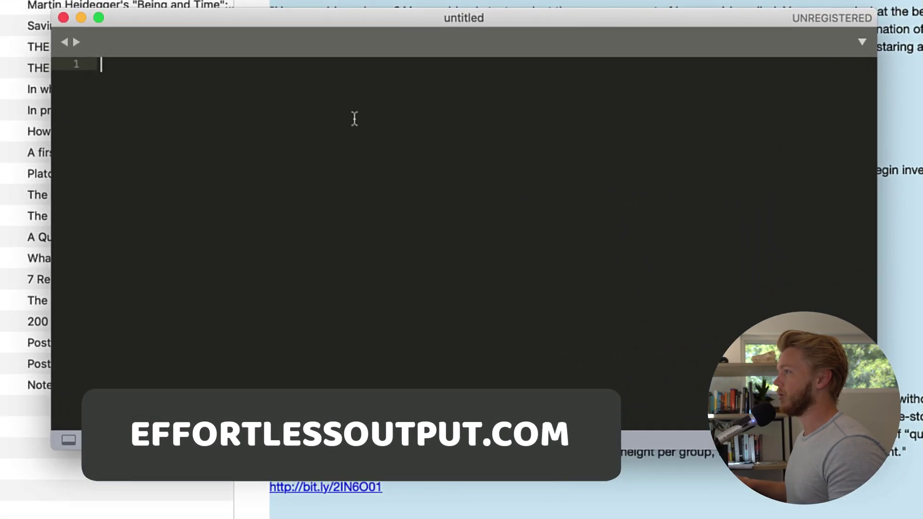
pyautogui.press('super+v')
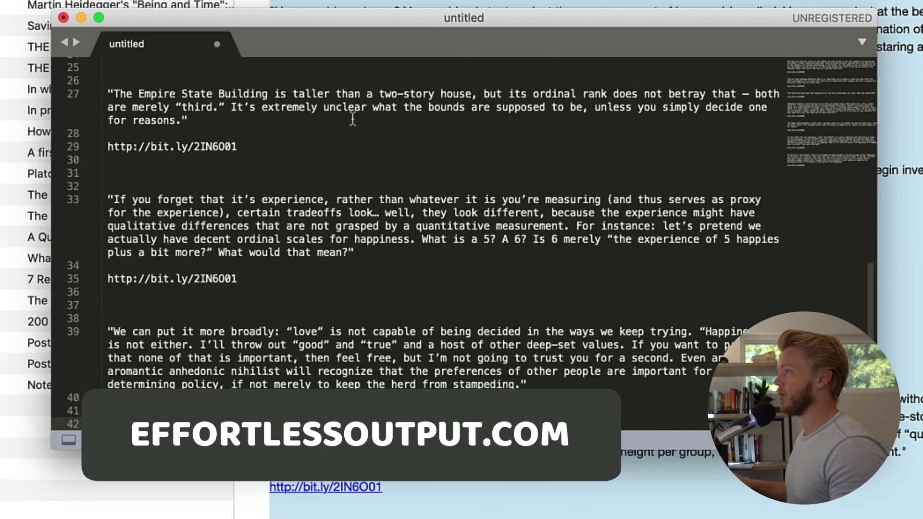
pyautogui.moveTo(254, 146); pyautogui.dragTo(102, 147)
pyautogui.press('super+c')
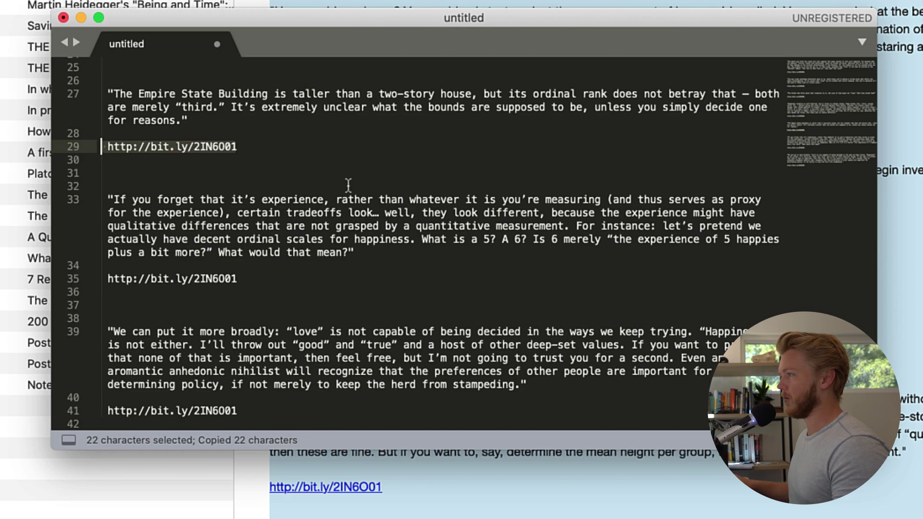
# - Delete all seven bit.ly link lines and their blank lines, then select the cleaned text
pyautogui.press('super+f')
pyautogui.press('super+v')
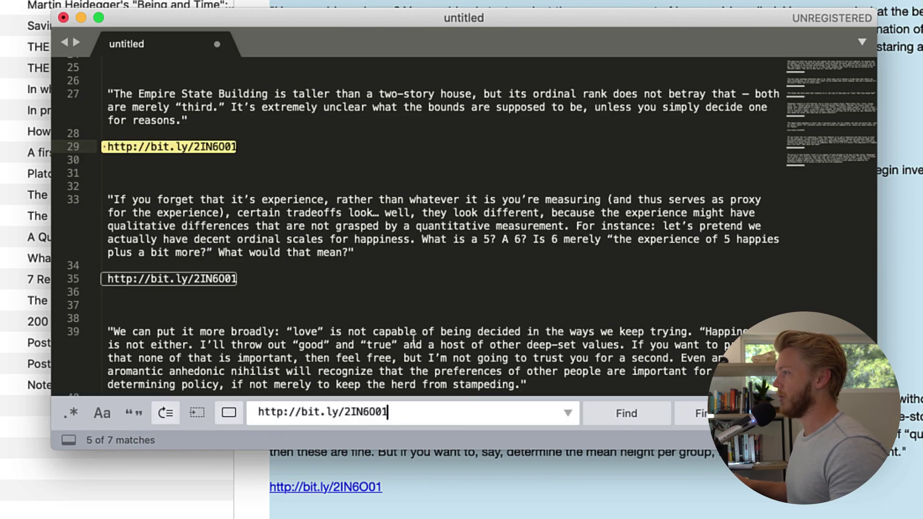
pyautogui.hotkey('alt', 'Return')
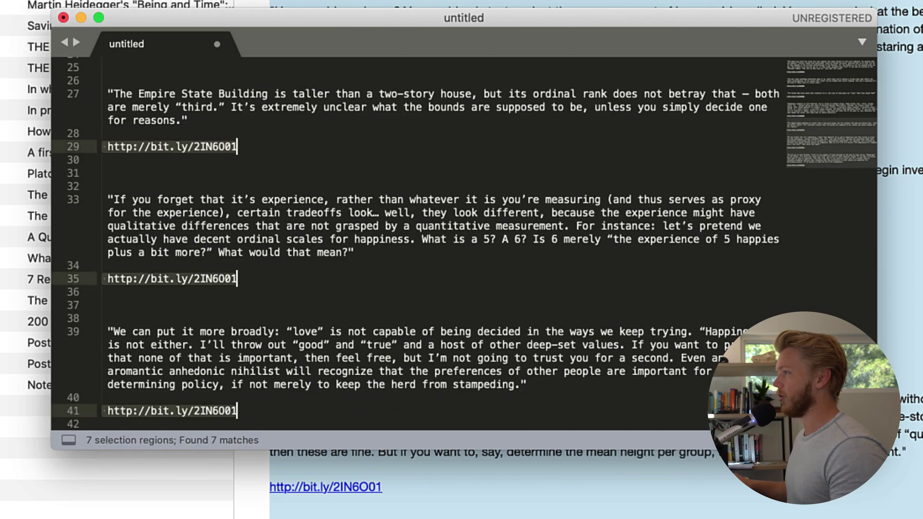
pyautogui.press('BackSpace')
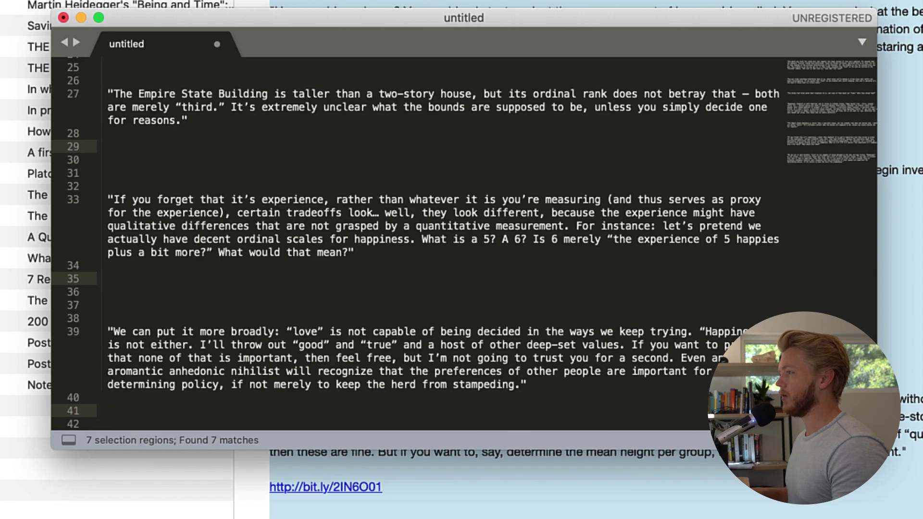
pyautogui.press('BackSpace')
pyautogui.press('BackSpace')
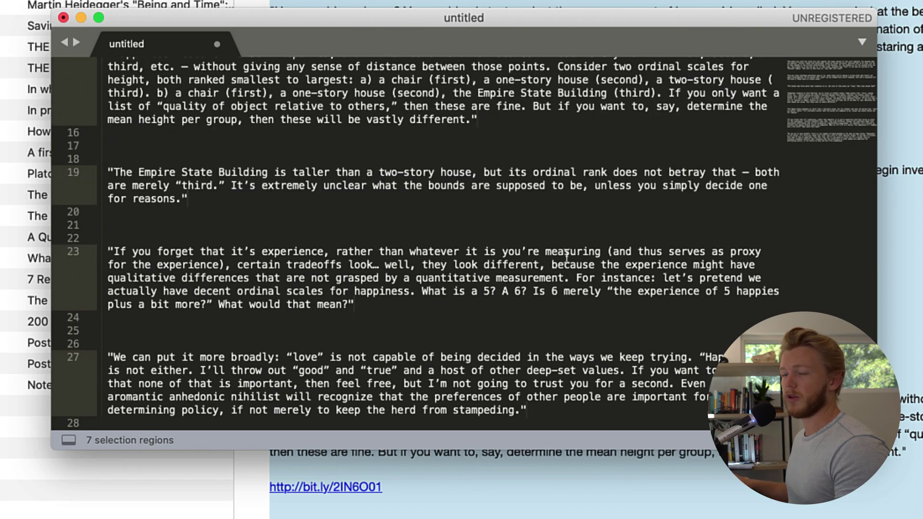
pyautogui.scroll(10, 553, 259)
pyautogui.press('super+a')
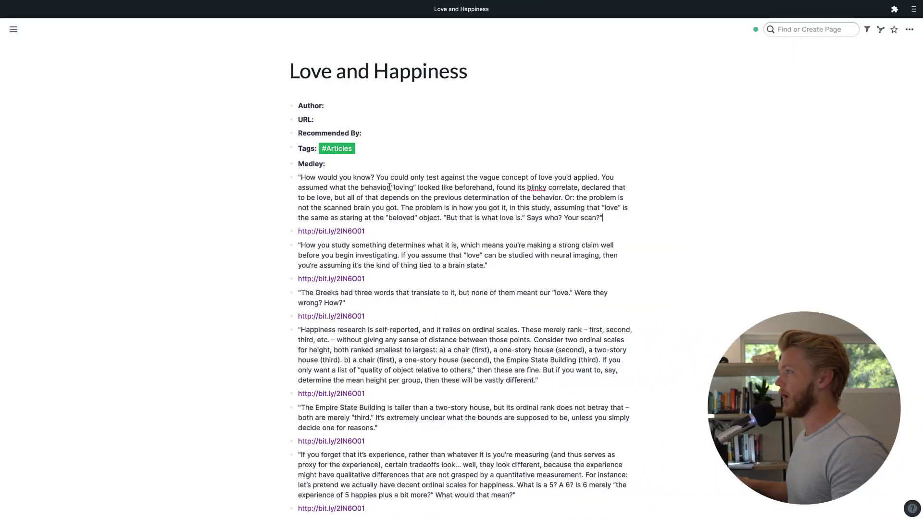
# - Replace the Medley blocks with the pasted link-free quotes
pyautogui.moveTo(368, 179); pyautogui.dragTo(630, 449)
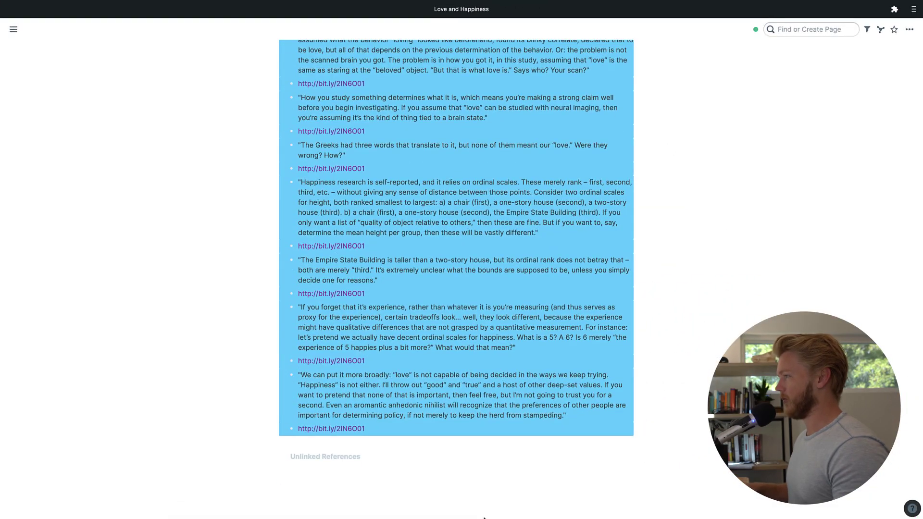
pyautogui.press('BackSpace')
pyautogui.press('Return')
pyautogui.hotkey('ctrl', 'v')
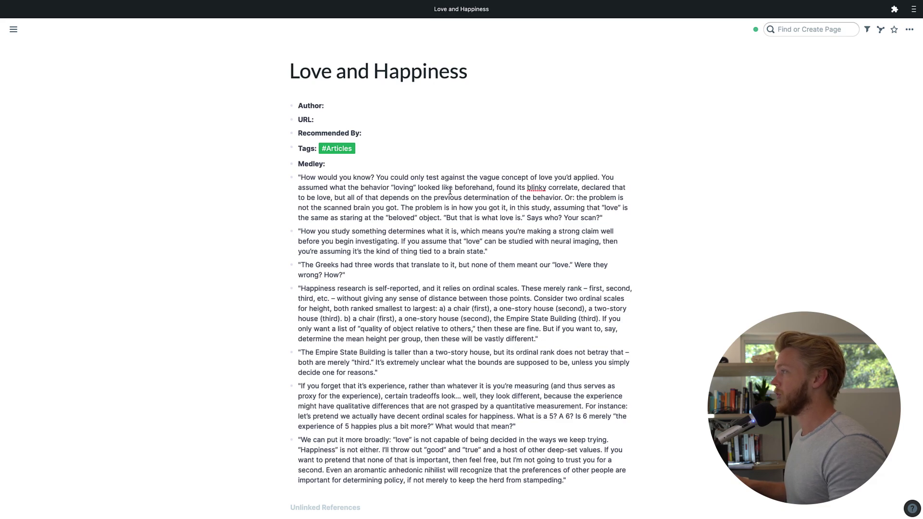
pyautogui.moveTo(347, 275); pyautogui.dragTo(439, 271)
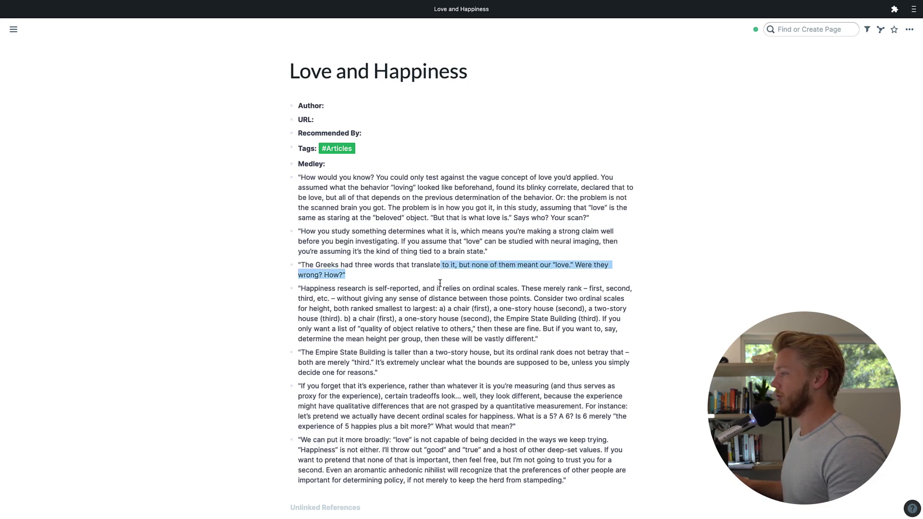
pyautogui.click(409, 201)
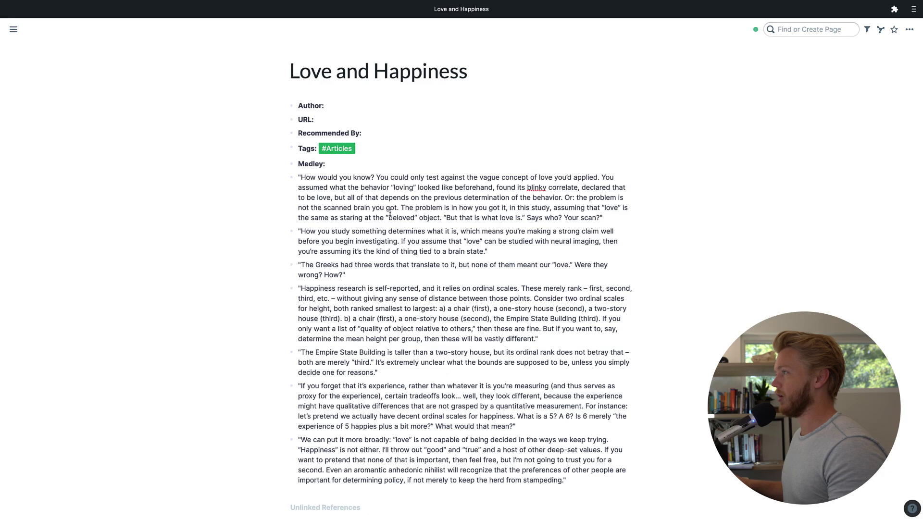
# - Load the article's bit.ly short link in a new browser tab
pyautogui.press('super+Tab')
pyautogui.press('super+t')
pyautogui.press('super+v')
pyautogui.press('super+a')
pyautogui.press('BackSpace')
pyautogui.press('super+v')
pyautogui.press('Return')
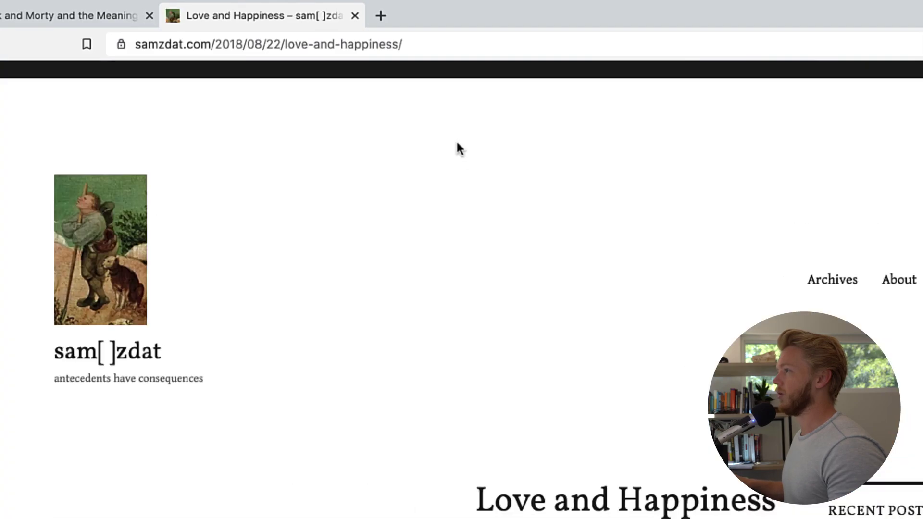
# - Fill the URL field with the samzdat.com article's full address
pyautogui.click(349, 48)
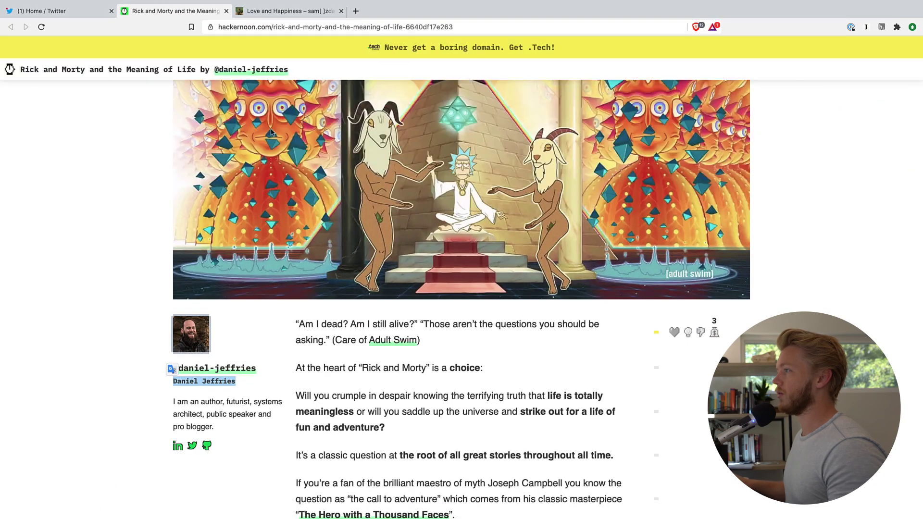
pyautogui.press('super+tab')
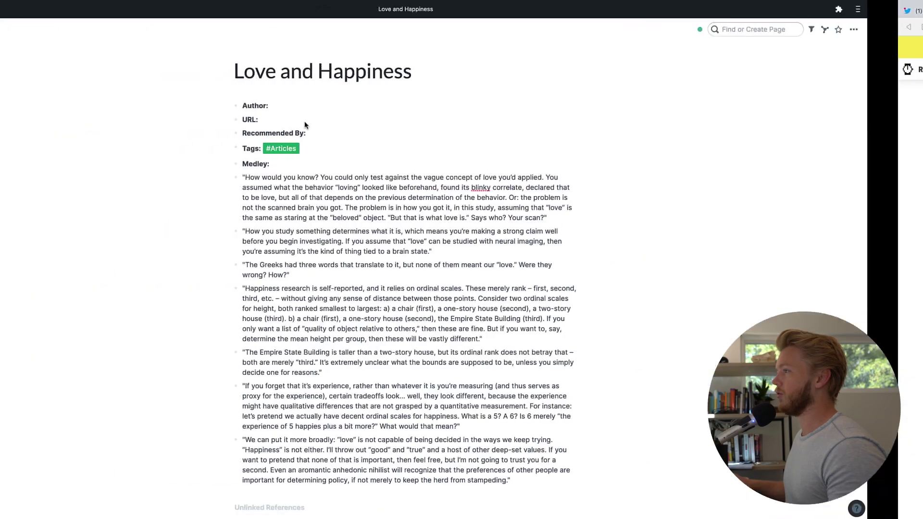
pyautogui.click(347, 121)
pyautogui.press('super+v')
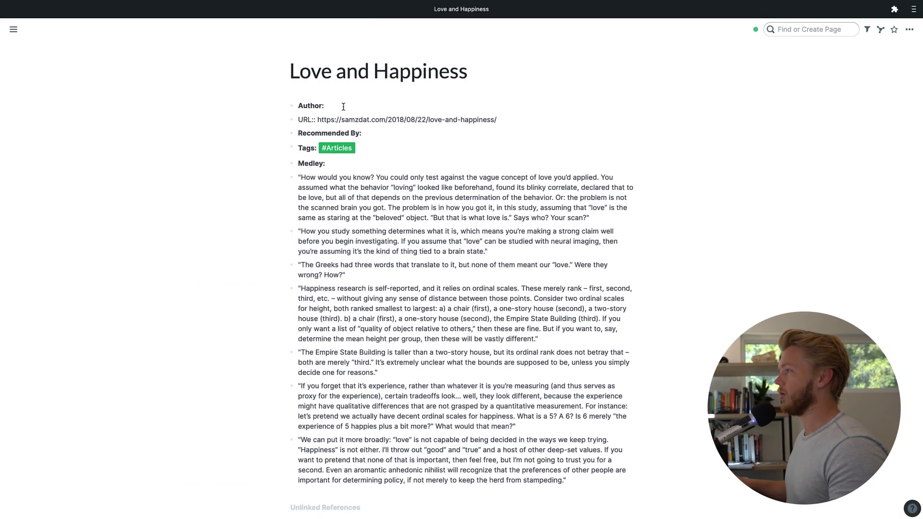
pyautogui.click(344, 107)
# - Link the article's author and Samzdat under Author, and delete the empty Recommended By line
pyautogui.write('[[Lou K')
pyautogui.press('Return')
pyautogui.write('[[Samzdat')
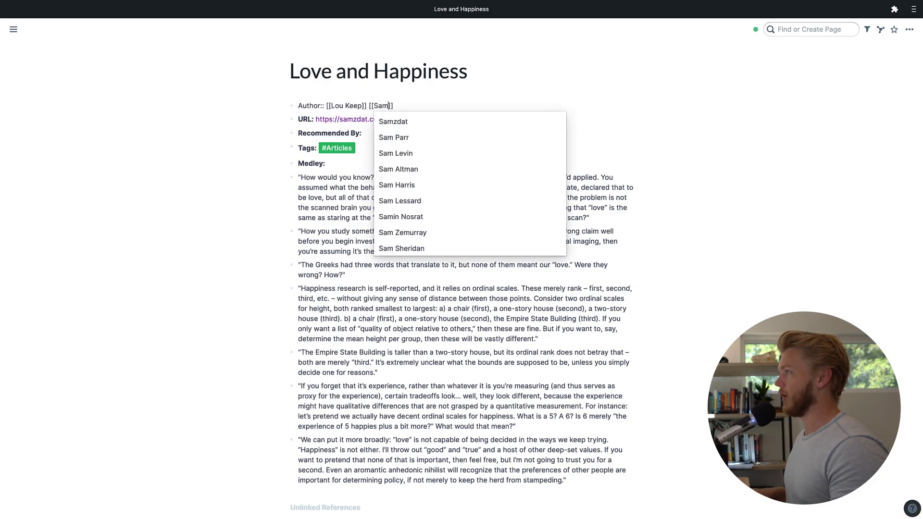
pyautogui.click(386, 137)
pyautogui.press('Escape')
pyautogui.press('BackSpace')
# - Add #Philosophy, #Love and #Happiness to the Tags line
pyautogui.click(386, 136)
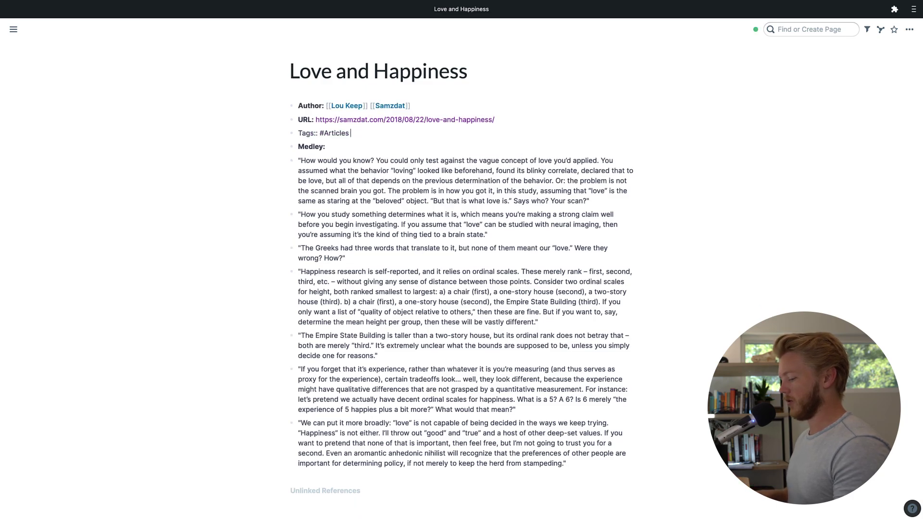
pyautogui.write('#Philoso')
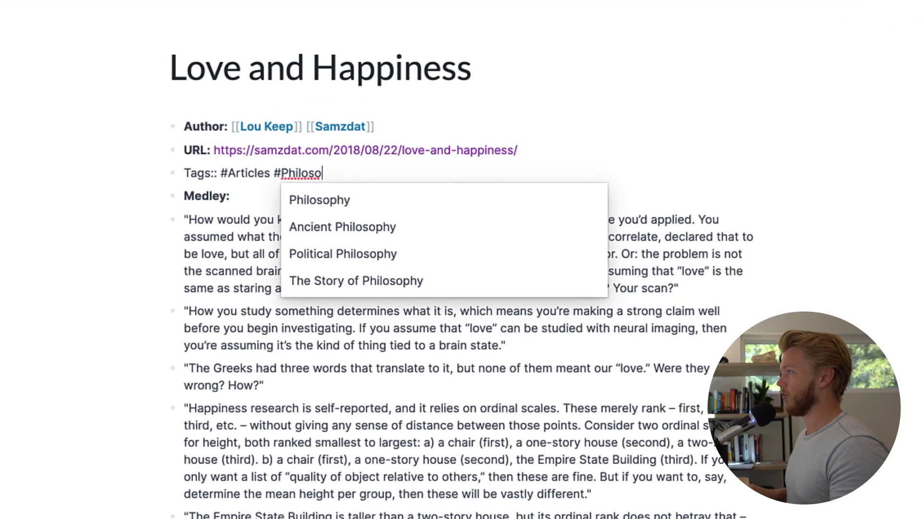
pyautogui.press('Return')
pyautogui.write('#Love')
pyautogui.press('Return')
pyautogui.write('#Ha')
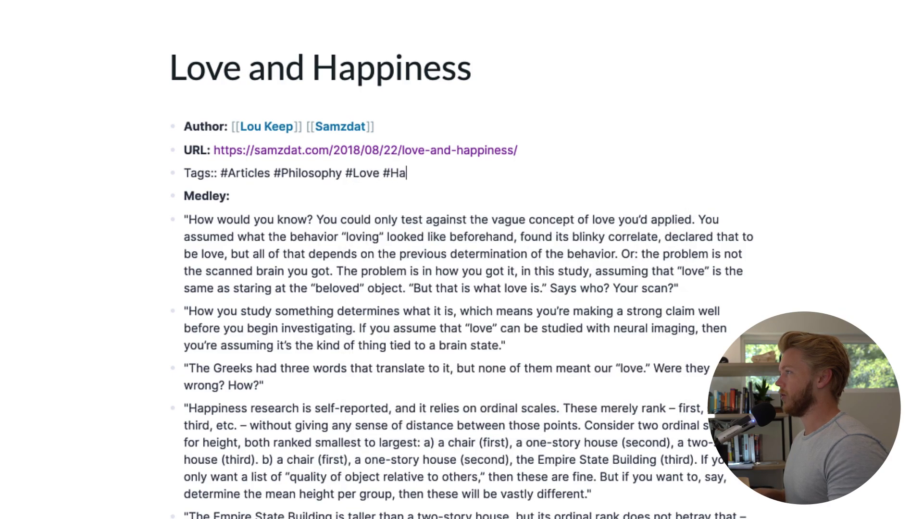
pyautogui.write('ppiness')
pyautogui.press('Return')
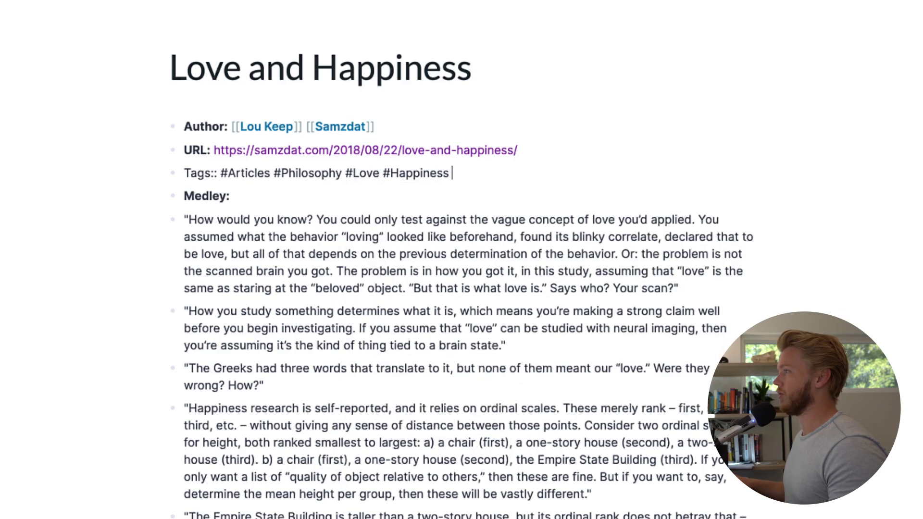
# - Delete the empty Medley line
pyautogui.click(287, 196)
pyautogui.press('BackSpace')
pyautogui.press('BackSpace')
pyautogui.press('BackSpace')
pyautogui.press('BackSpace')
pyautogui.press('BackSpace')
pyautogui.press('BackSpace')
pyautogui.press('BackSpace')
pyautogui.press('BackSpace')
pyautogui.press('BackSpace')
pyautogui.press('BackSpace')
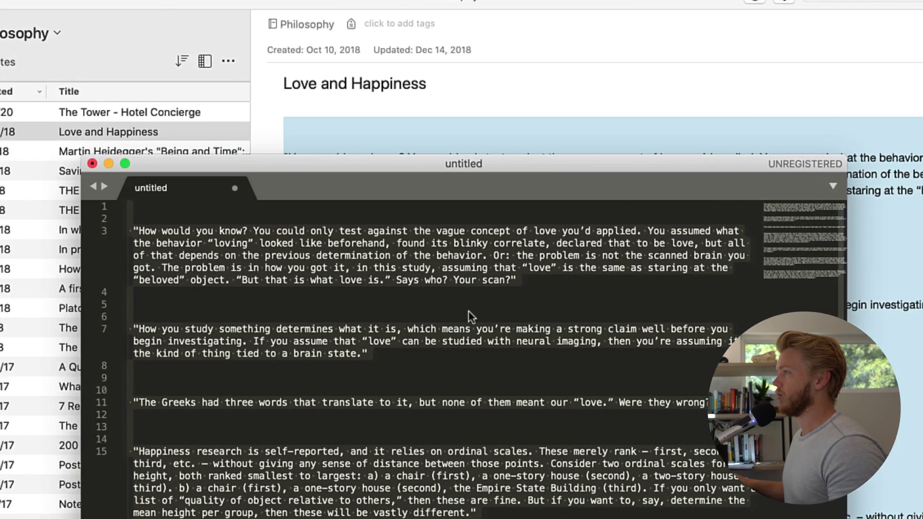
pyautogui.press('super+a')
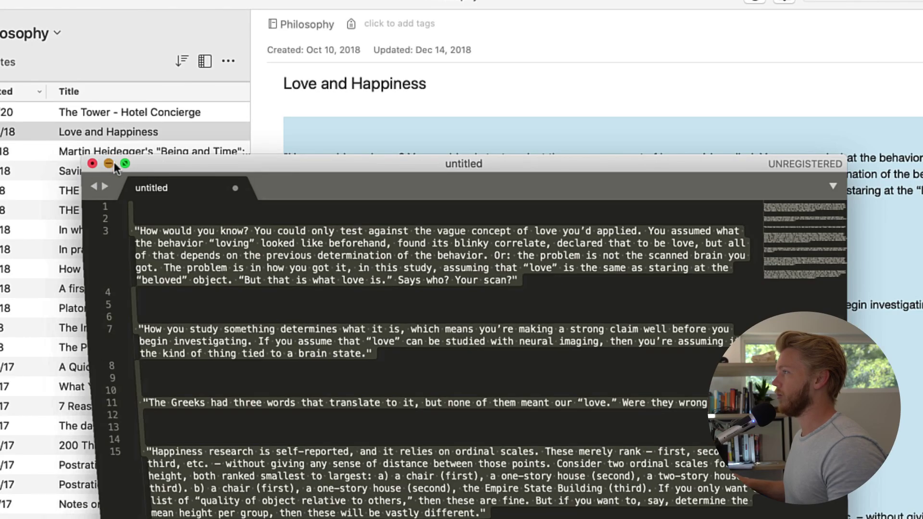
# - Move the Love and Happiness note into the Roamed notebook
pyautogui.click(108, 163)
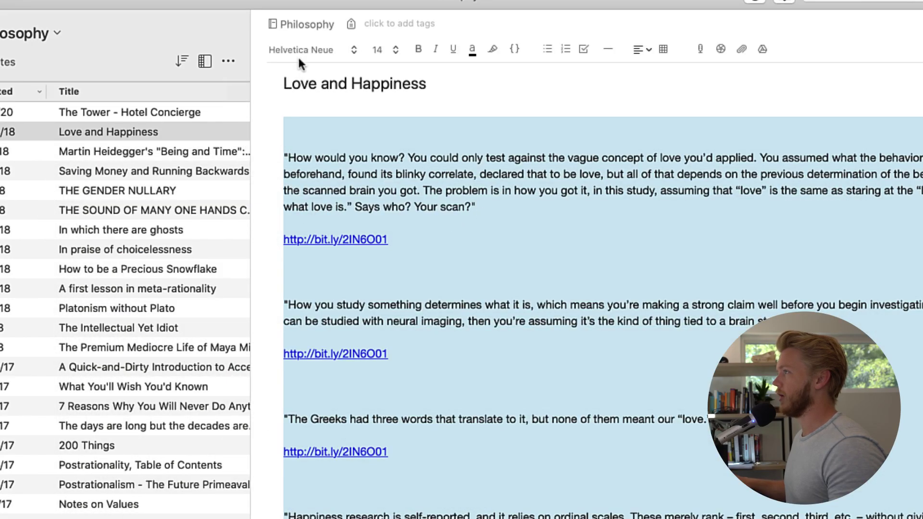
pyautogui.click(287, 22)
pyautogui.write('Roam')
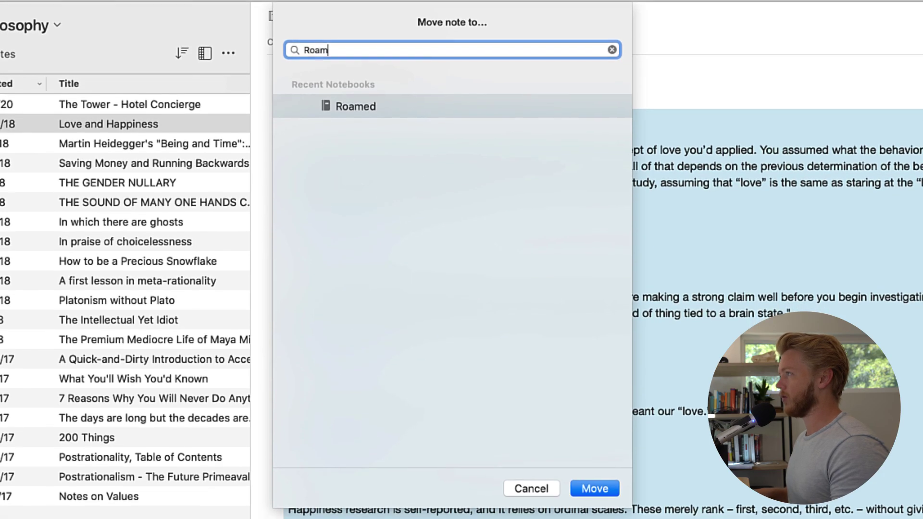
pyautogui.press('Return')
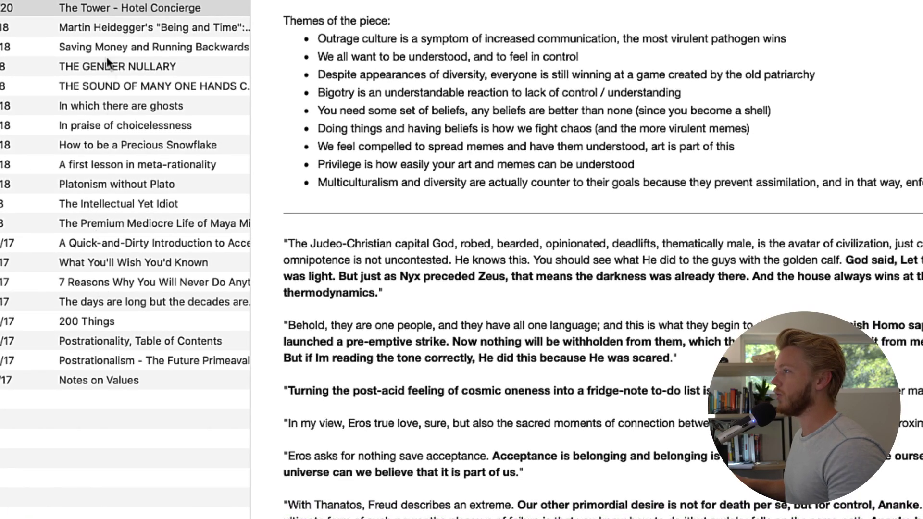
# - Open the Saving Money and Running Backwards note's source article link
pyautogui.click(103, 29)
pyautogui.click(132, 46)
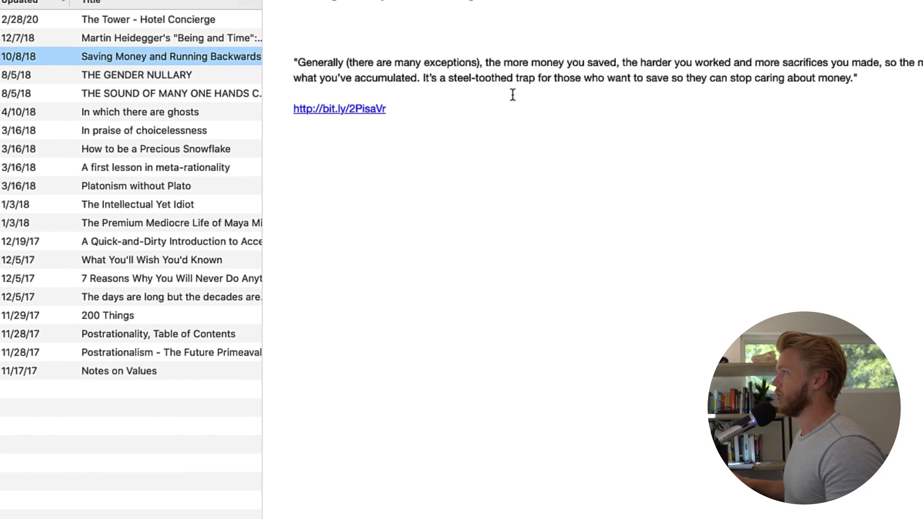
pyautogui.click(373, 129)
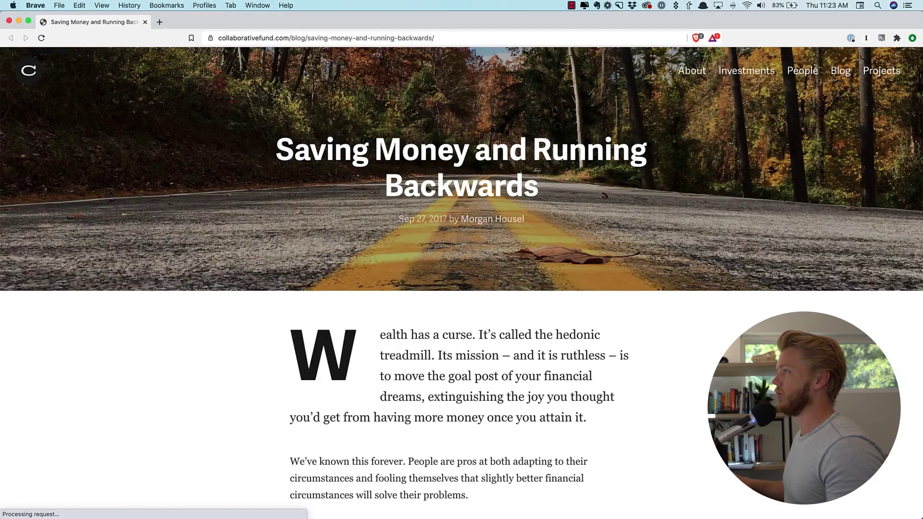
# - Skim the Saving Money and Running Backwards article, then close its window
pyautogui.scroll(-10, 423, 118)
pyautogui.scroll(9, 414, 128)
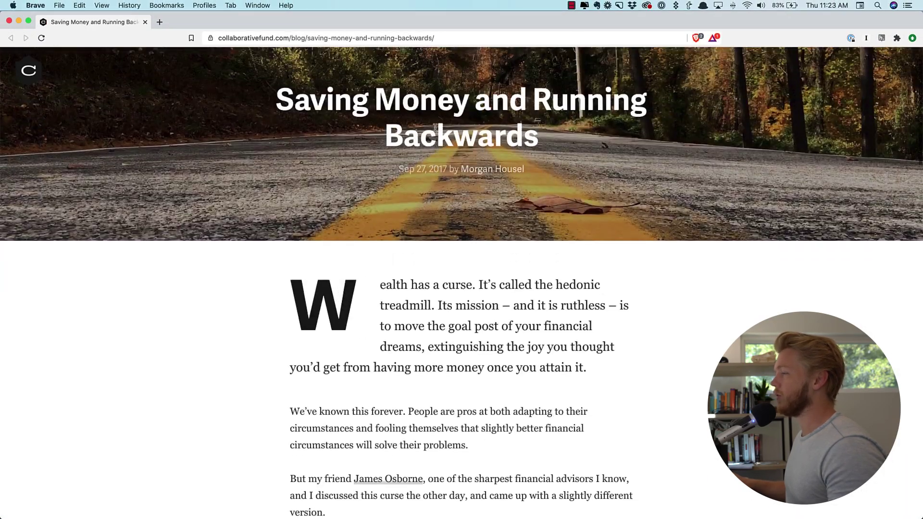
pyautogui.press('super+w')
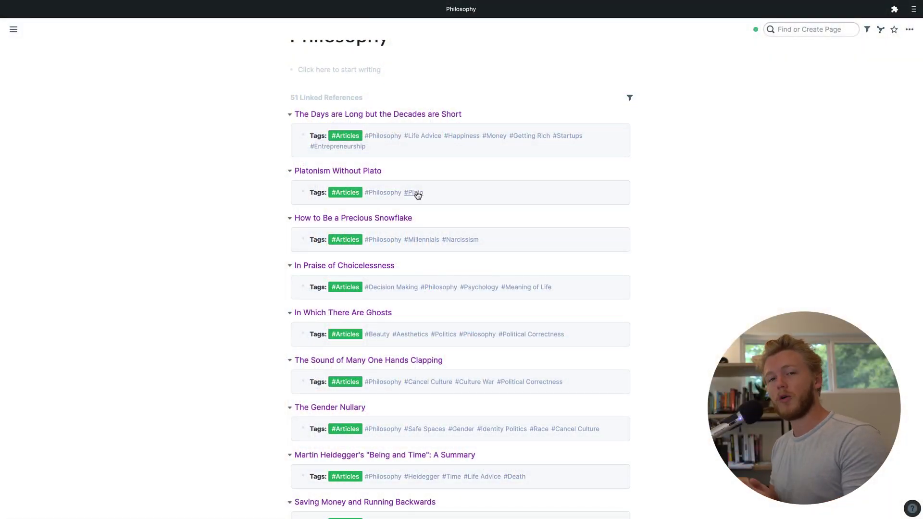
pyautogui.scroll(2, 417, 194)
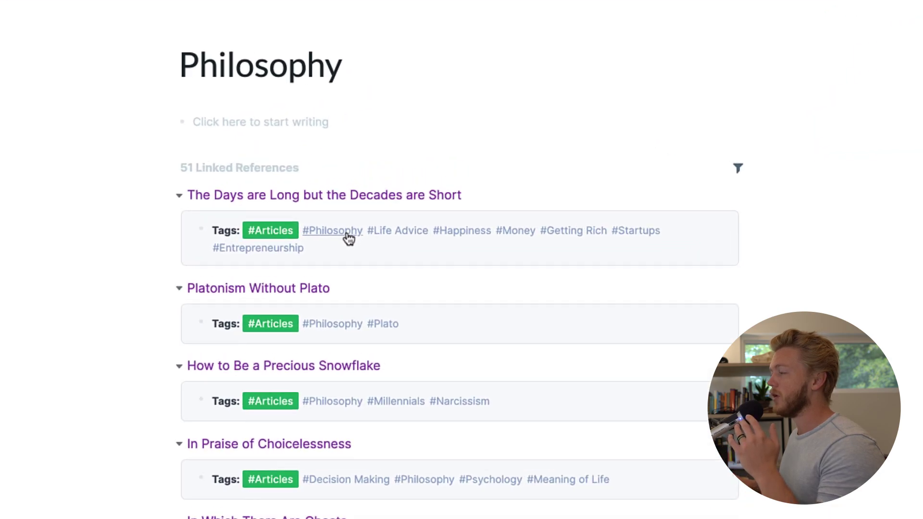
pyautogui.scroll(-3, 385, 209)
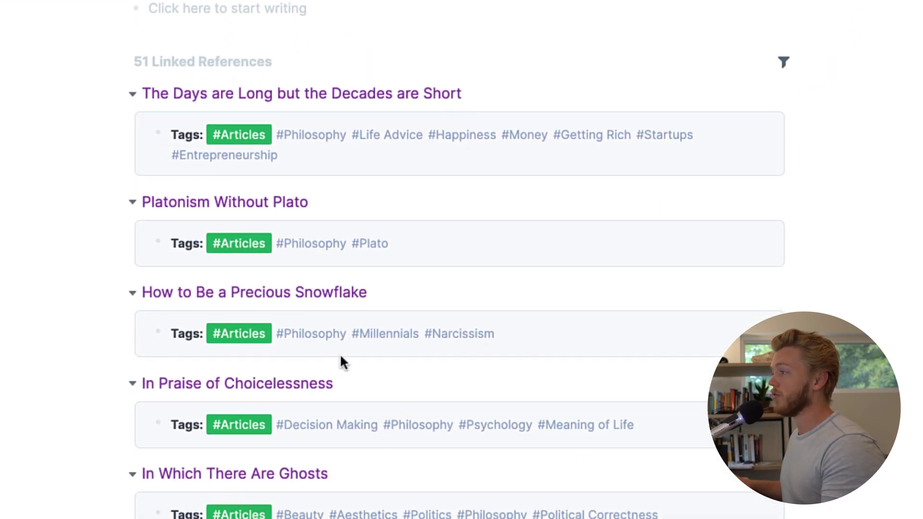
pyautogui.scroll(-2, 313, 334)
pyautogui.scroll(3, 313, 332)
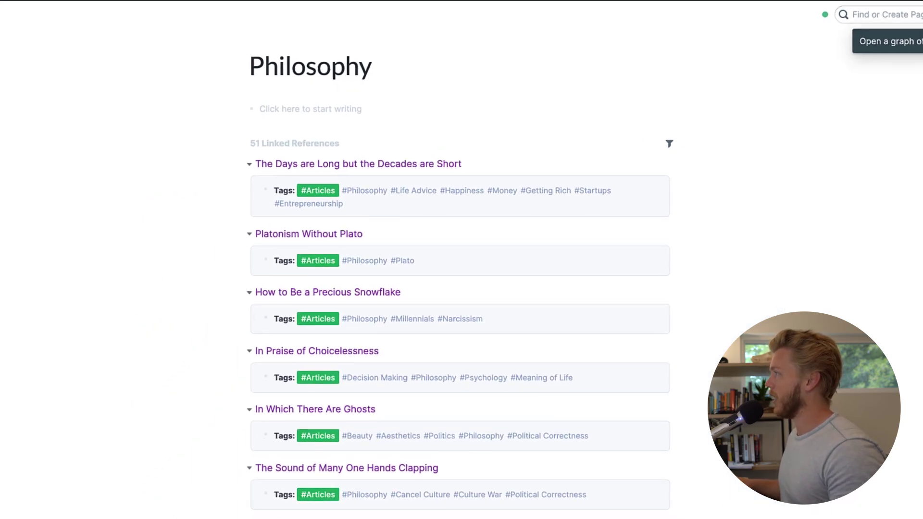
pyautogui.click(921, 14)
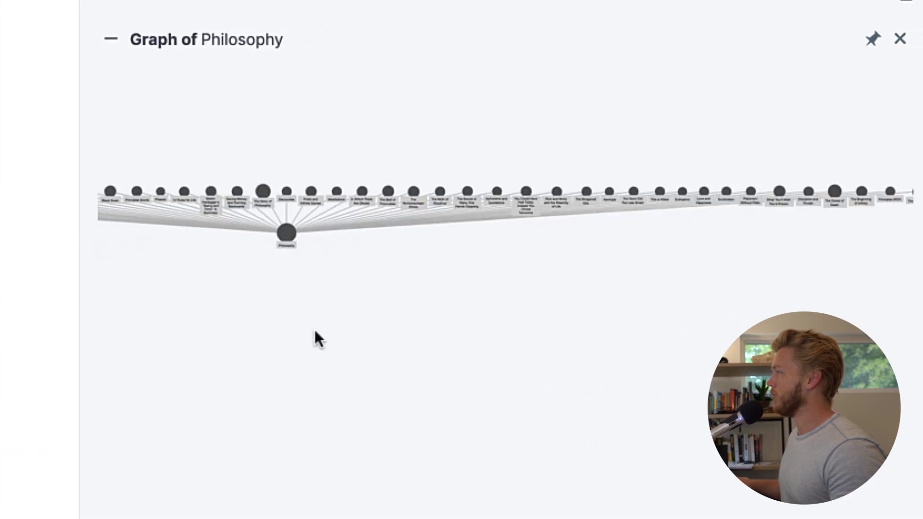
pyautogui.scroll(2, 314, 330)
pyautogui.moveTo(288, 232); pyautogui.dragTo(437, 422)
pyautogui.scroll(6, 275, 336)
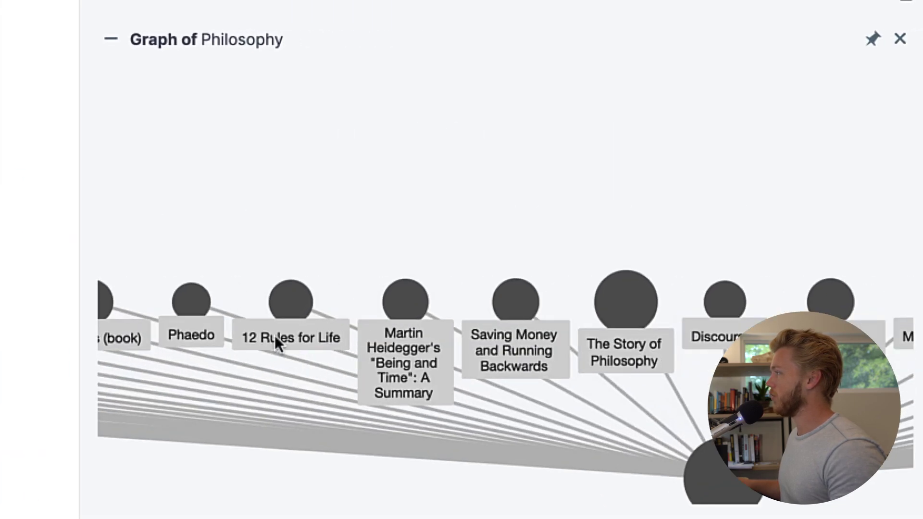
pyautogui.moveTo(330, 370); pyautogui.dragTo(673, 361)
pyautogui.moveTo(378, 418); pyautogui.dragTo(605, 388)
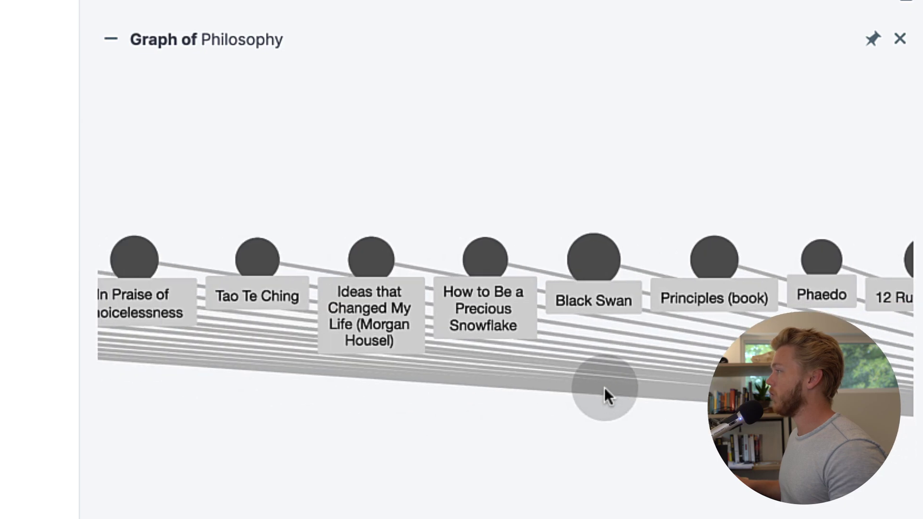
pyautogui.click(483, 262)
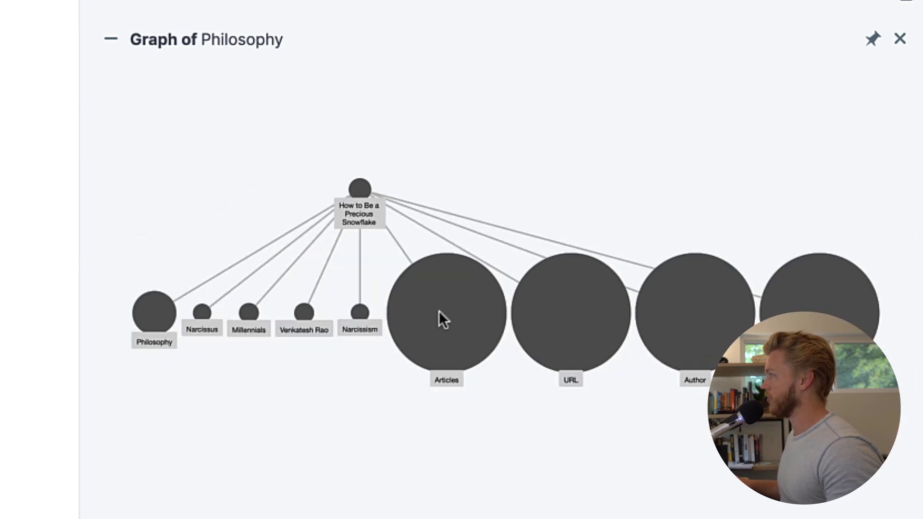
pyautogui.scroll(5, 278, 433)
pyautogui.moveTo(259, 419); pyautogui.dragTo(378, 422)
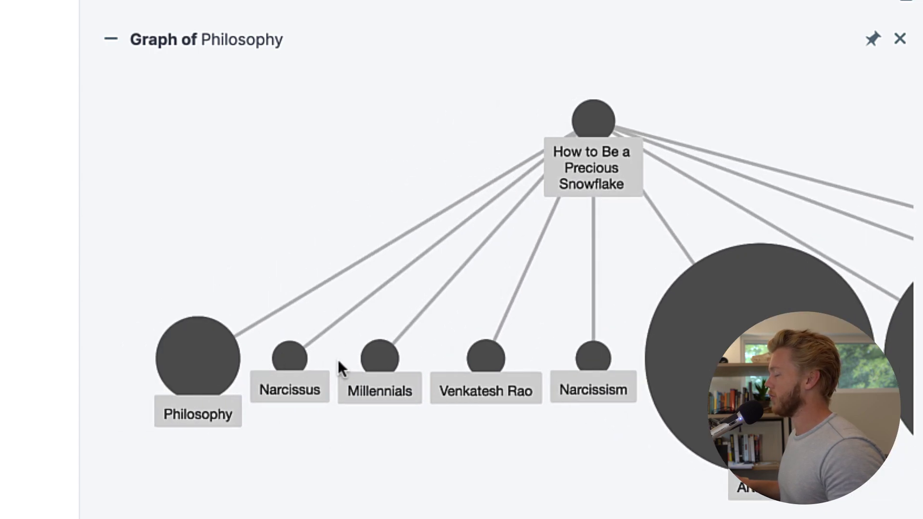
pyautogui.click(379, 359)
pyautogui.moveTo(339, 379); pyautogui.dragTo(342, 418)
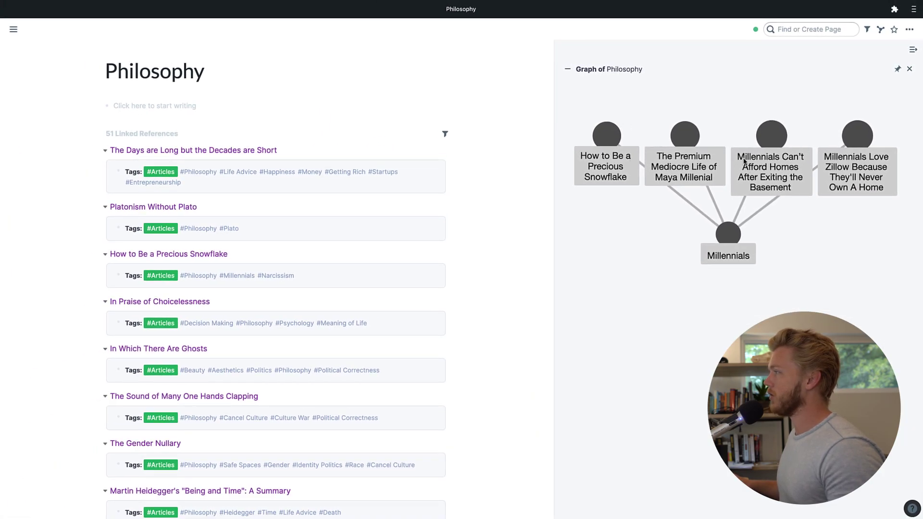
pyautogui.click(909, 69)
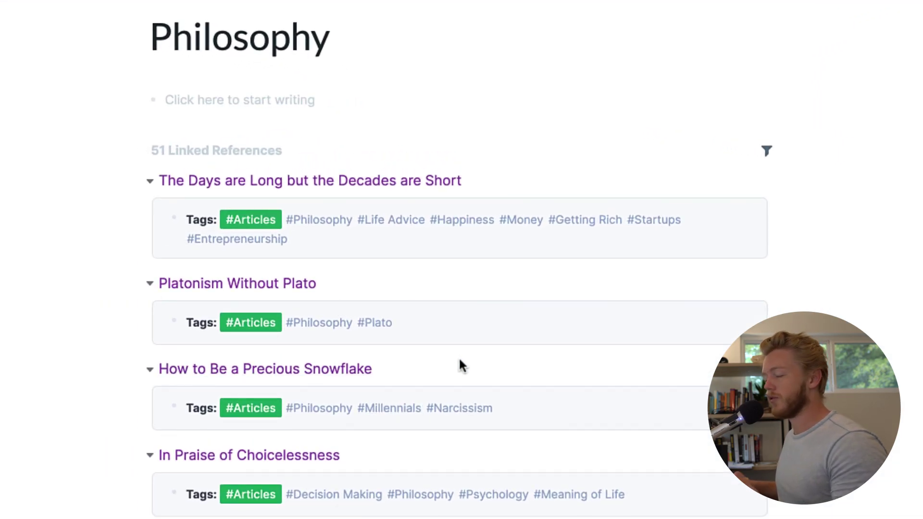
# - Filter Philosophy's linked references to Happiness and open The Days are Long but the Decades are Short in the sidebar
pyautogui.click(766, 152)
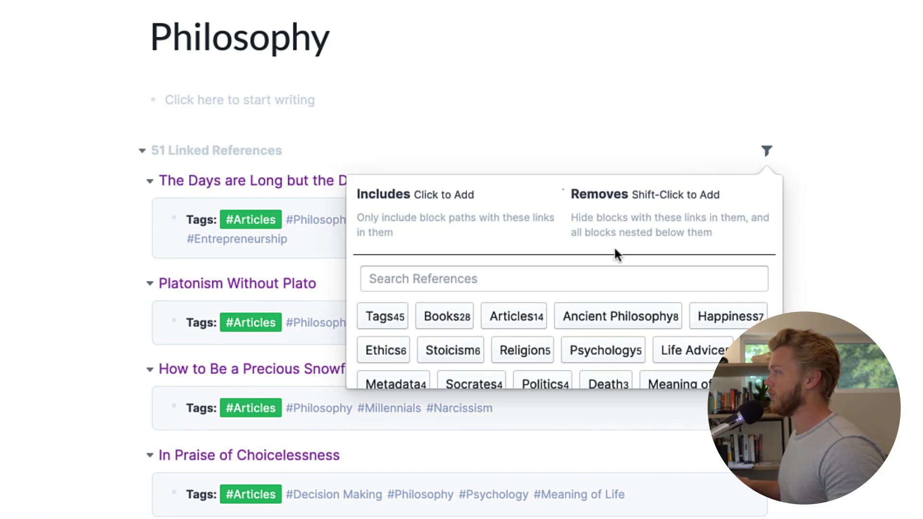
pyautogui.scroll(-1, 563, 289)
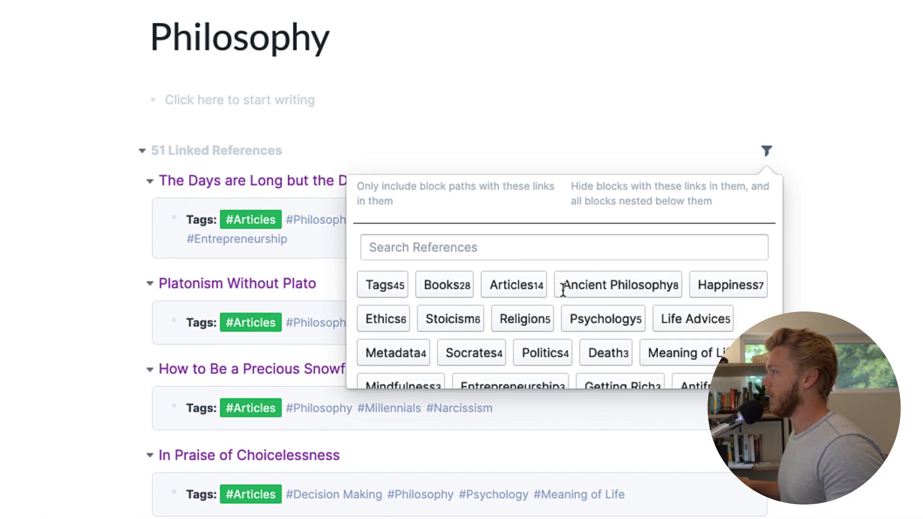
pyautogui.scroll(-2, 570, 319)
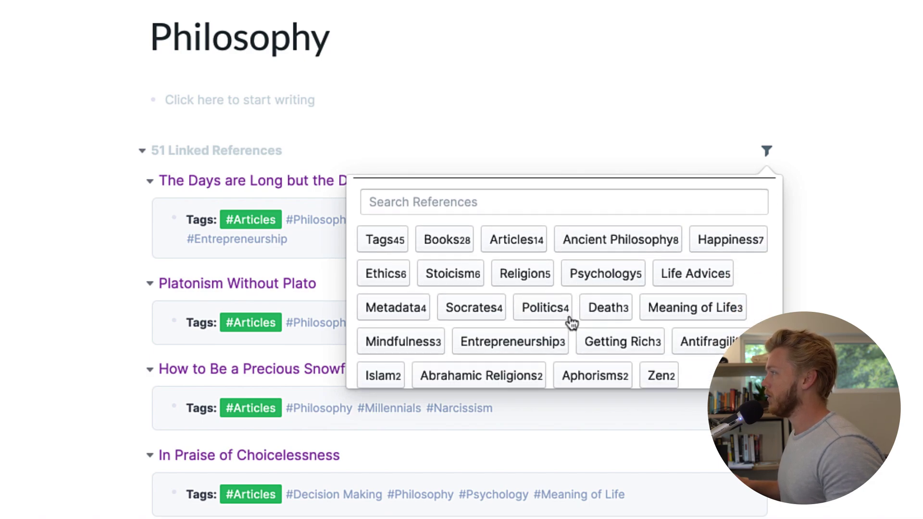
pyautogui.click(736, 245)
pyautogui.click(567, 130)
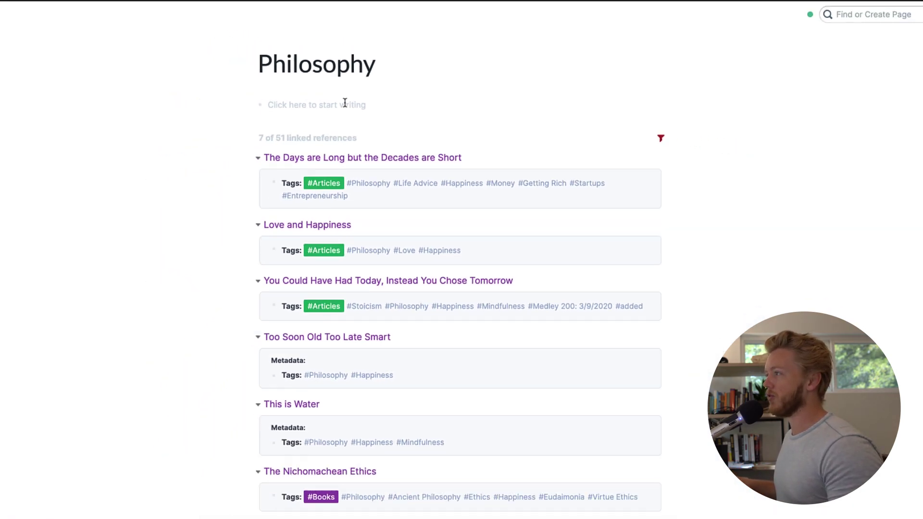
pyautogui.keyDown('shift'); pyautogui.click(374, 148); pyautogui.keyUp('shift')
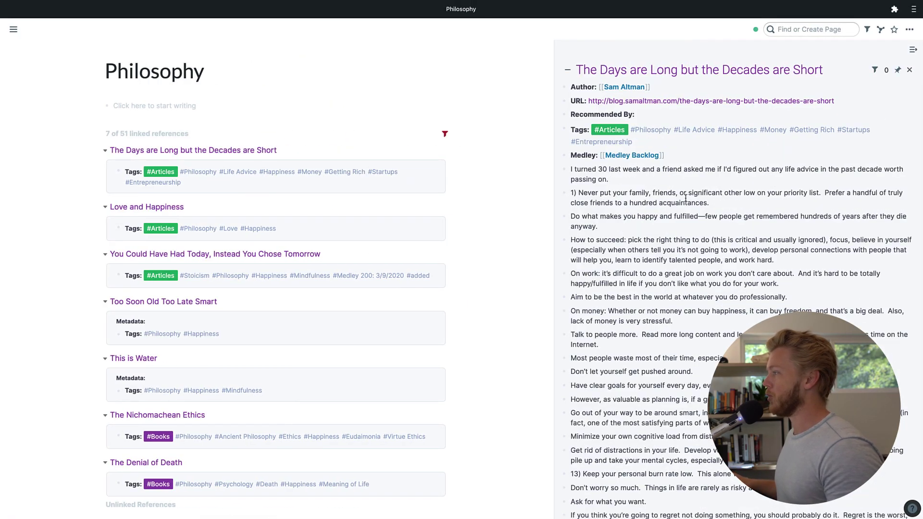